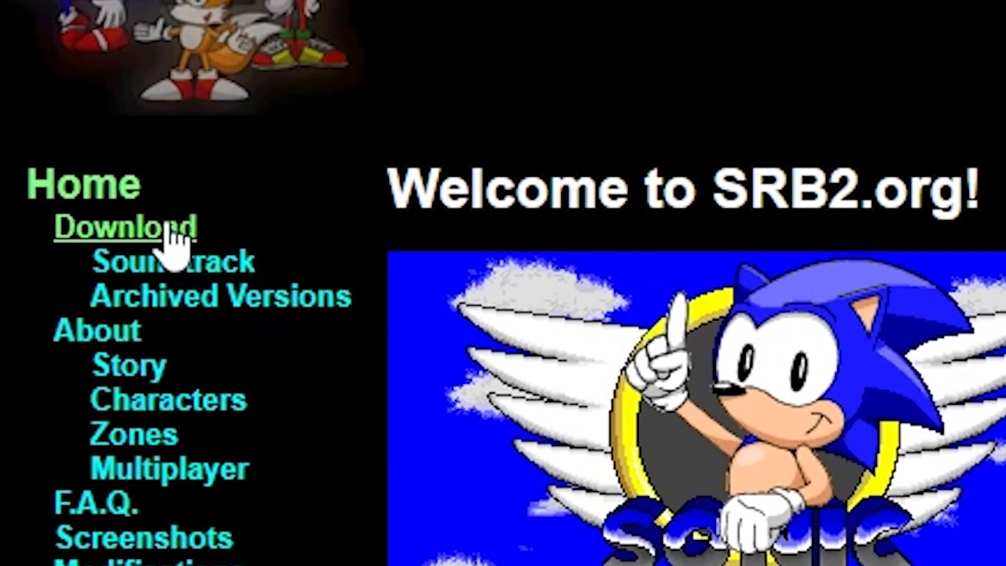
Download the SRB2 v2.1.20 installer from Mirror 1 on srb2.org
click(168, 229)
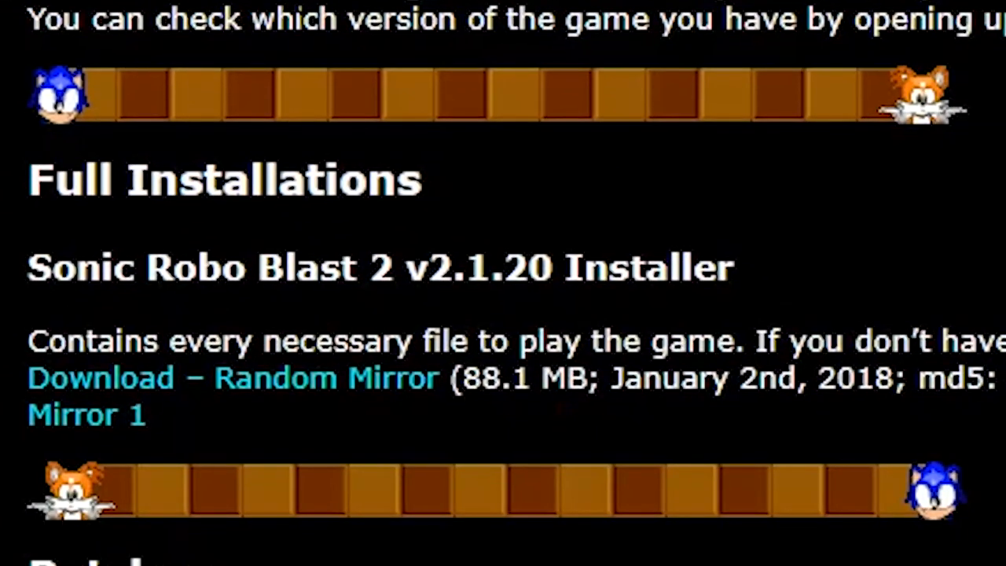
click(120, 424)
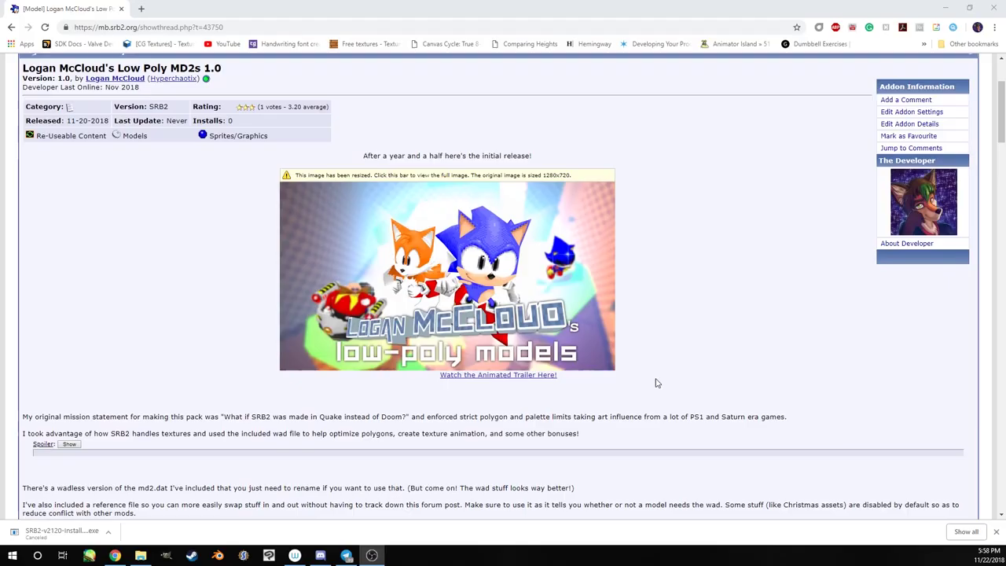
scroll(655, 382, down, 3)
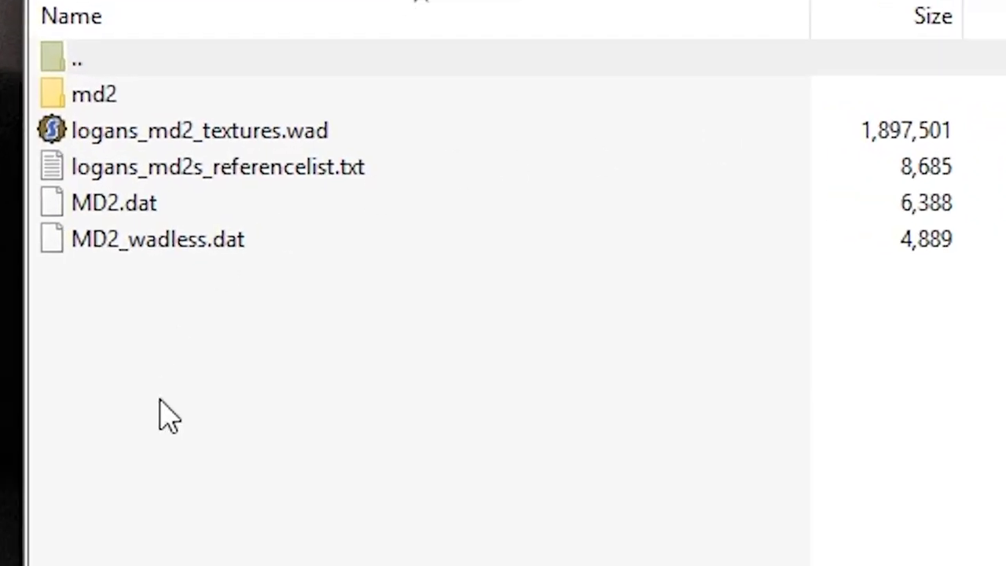
Select the md2 folder and all archive files and drag them into the SRB2_Tutorial folder
drag(86, 216, 59, 145)
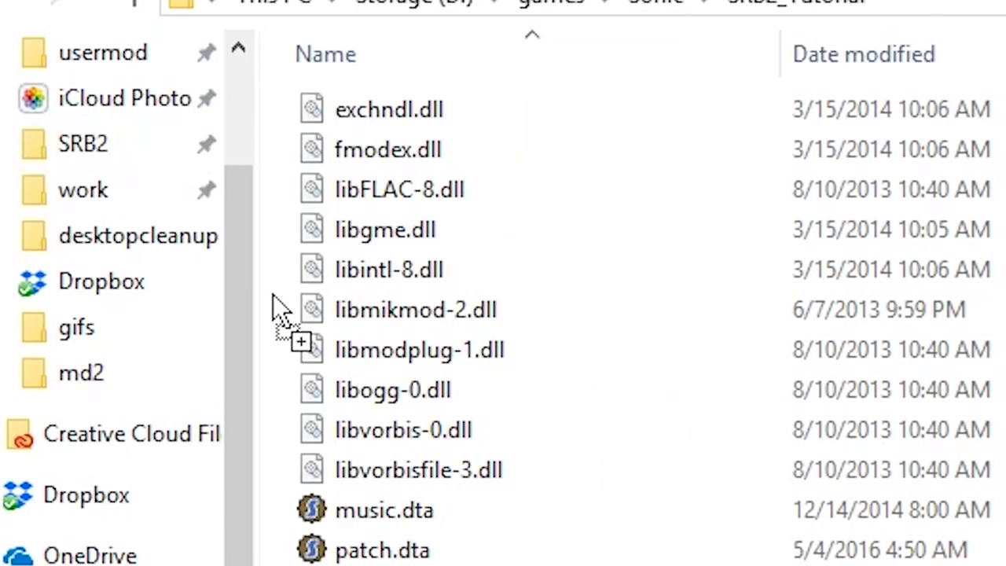
drag(551, 134, 520, 224)
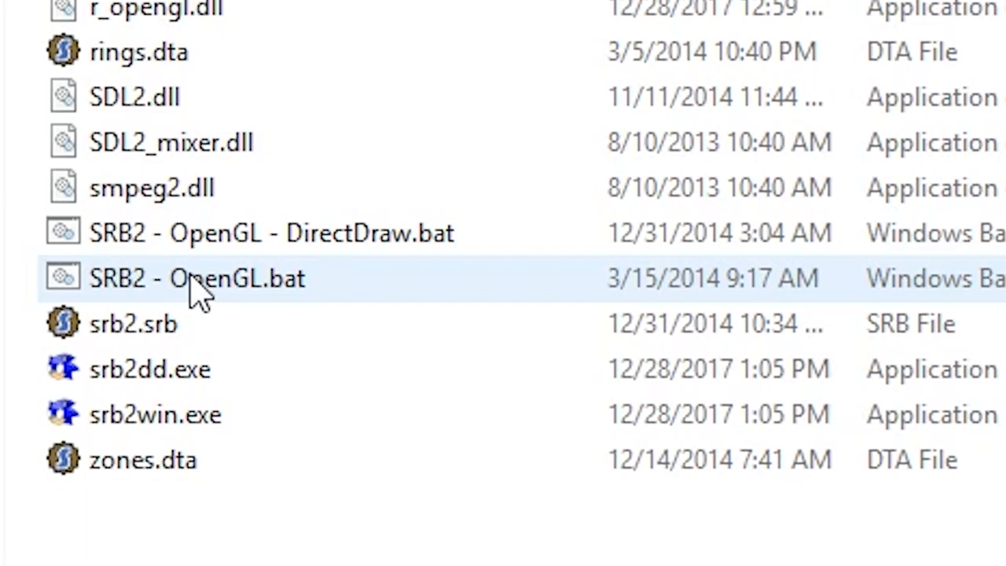
right_click(196, 291)
Edit SRB2 - OpenGL.bat to add -file logans_md2_textures.wad after srb2win.exe and save it
click(191, 217)
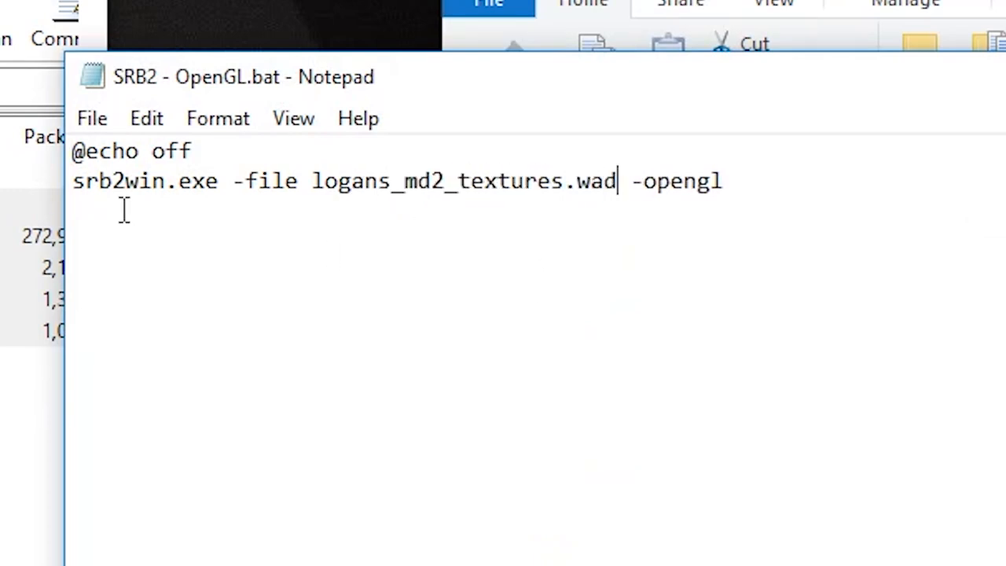
click(89, 119)
click(134, 226)
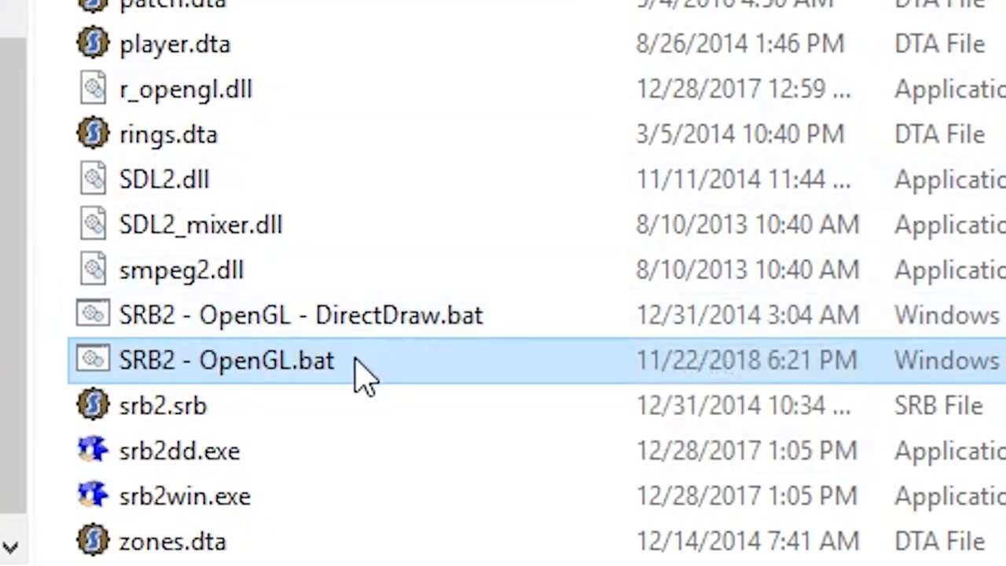
Launch via the OpenGL bat, enter gr_md2 on in the console, and start a 1 Player game
double_click(363, 376)
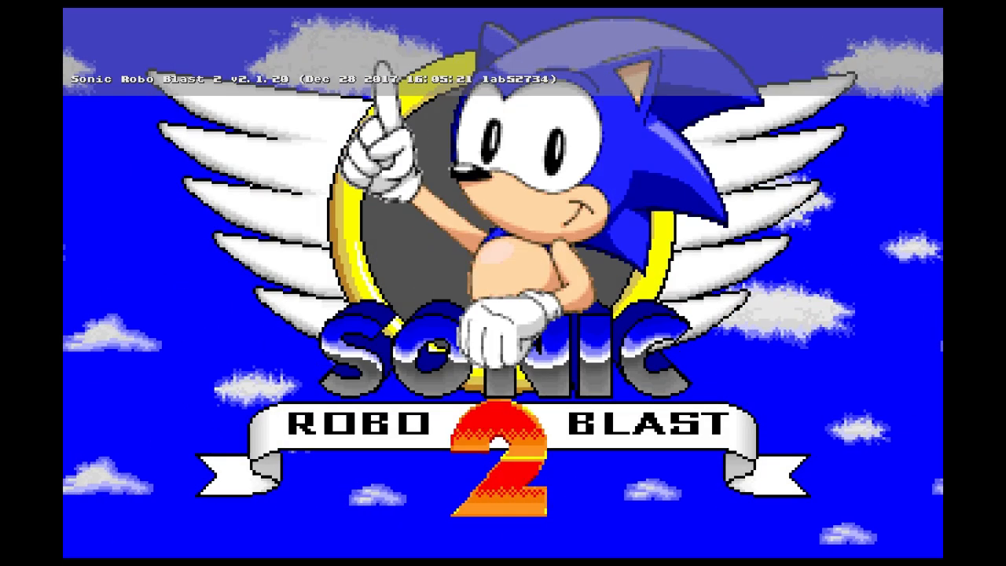
text(gr_m)
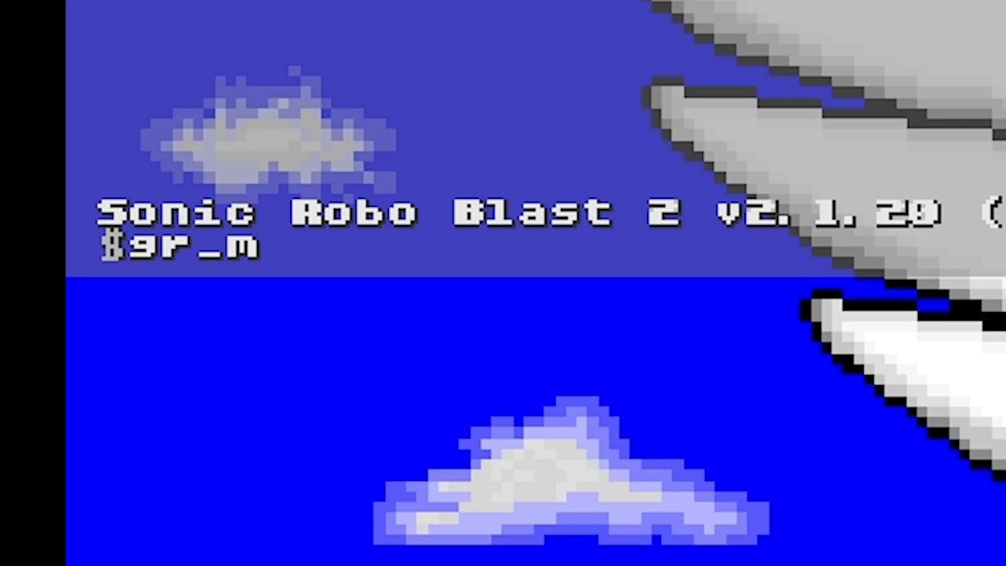
text(d2 on)
key(Return)
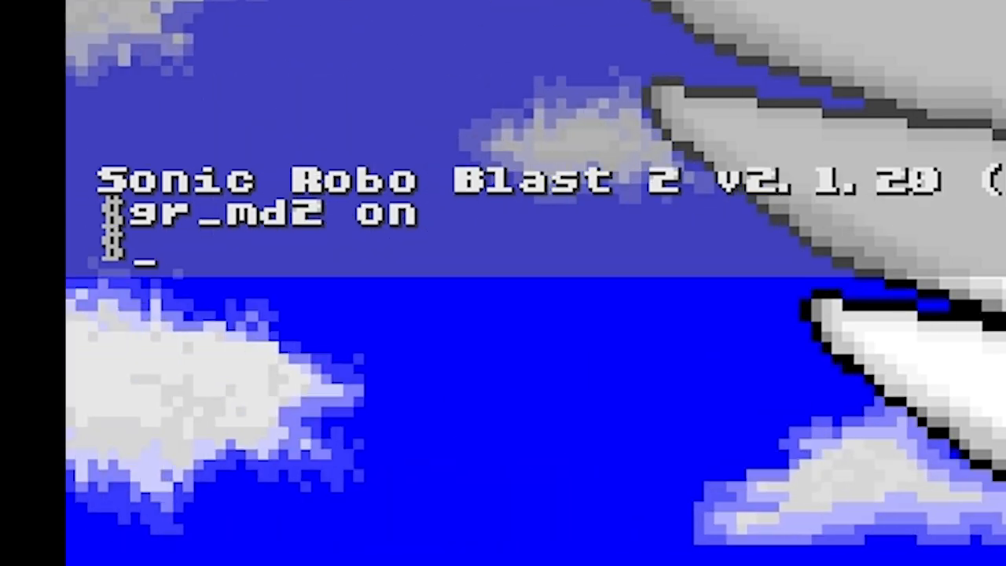
key(grave)
key(Return)
key(Return)
key(Return)
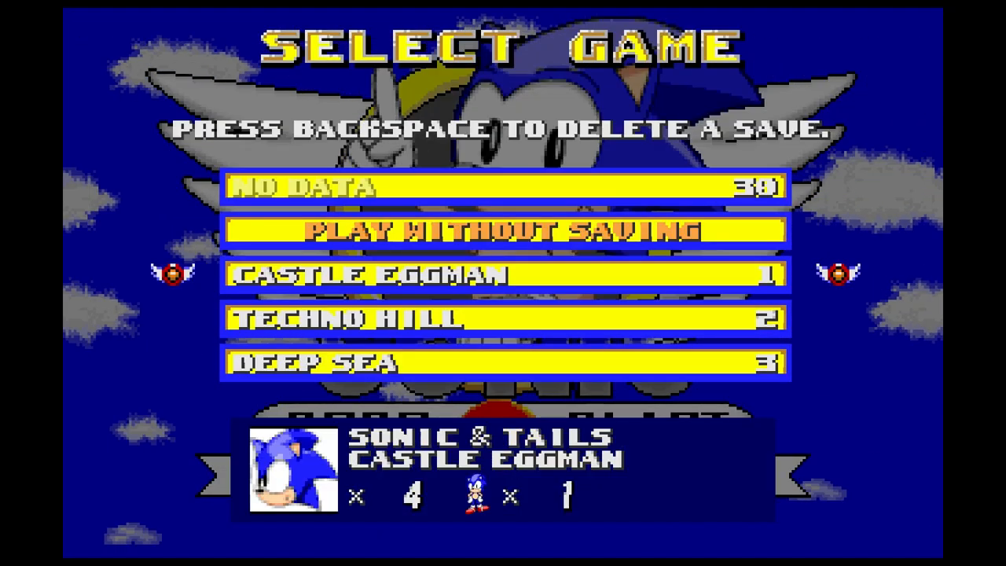
key(Return)
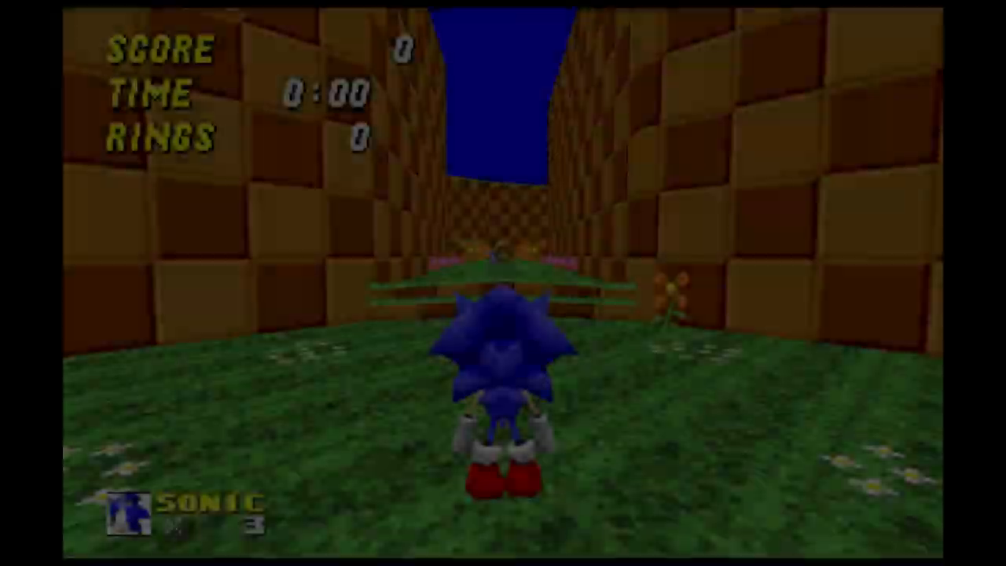
Run and jump through Greenflower Zone to see the low-poly character models
key(Right)
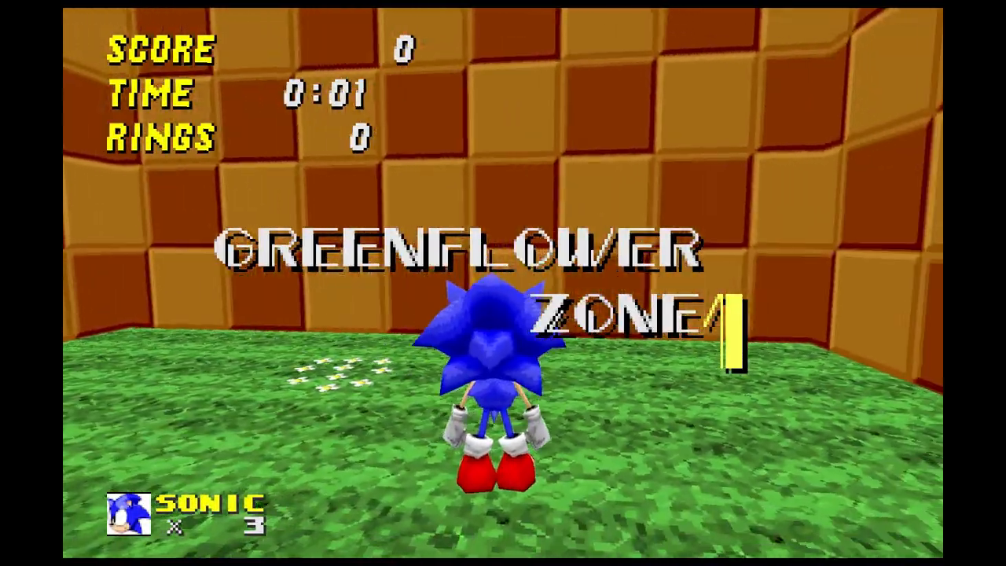
key(Up)
key(space)
key(space)
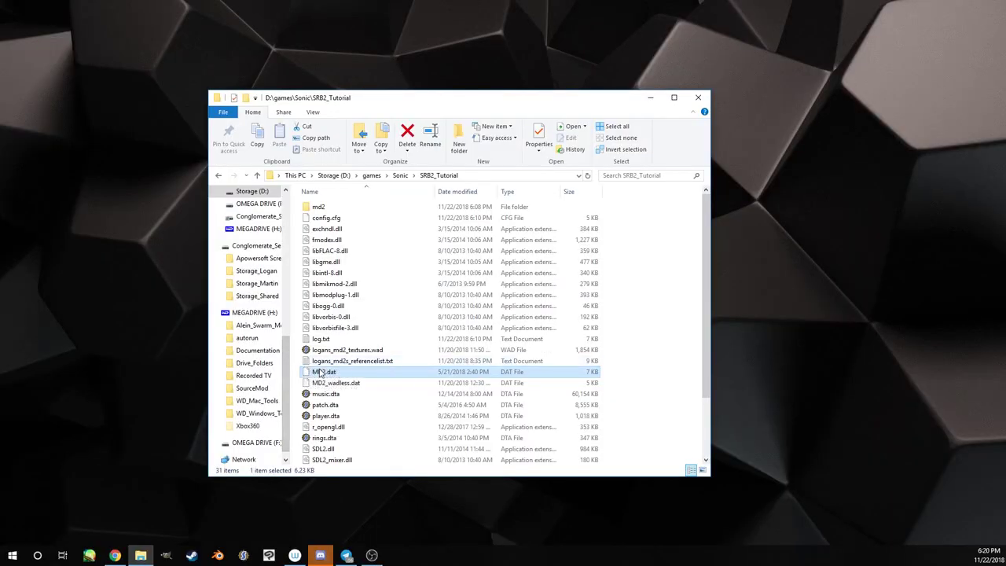
Rename MD2.dat to MD2_wad.dat
right_click(319, 371)
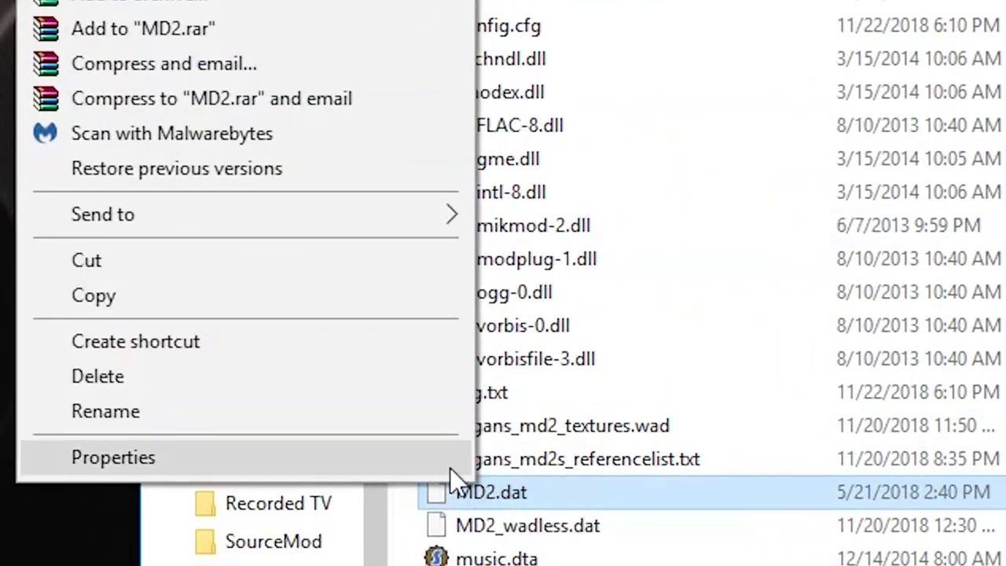
click(373, 412)
text(_wad)
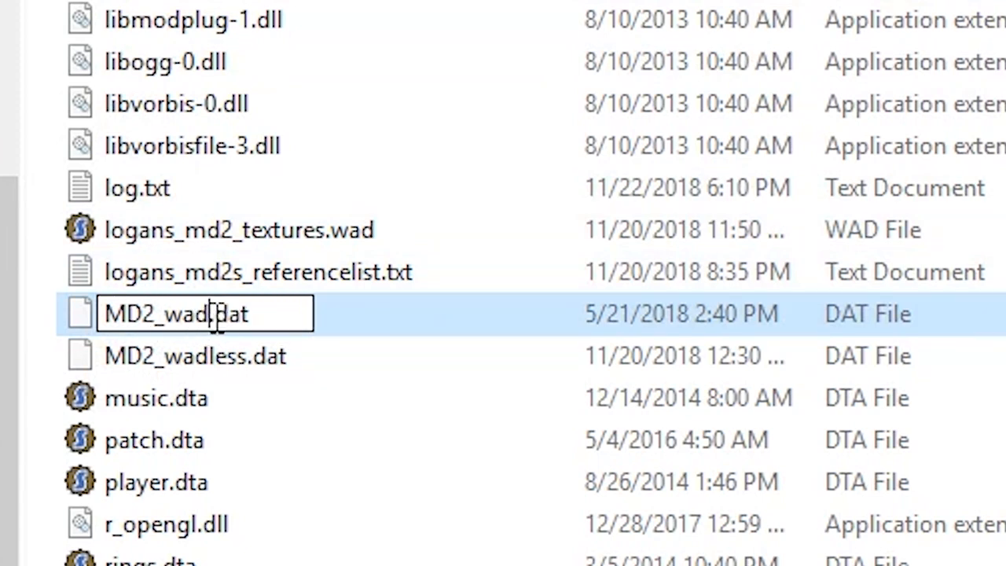
click(224, 367)
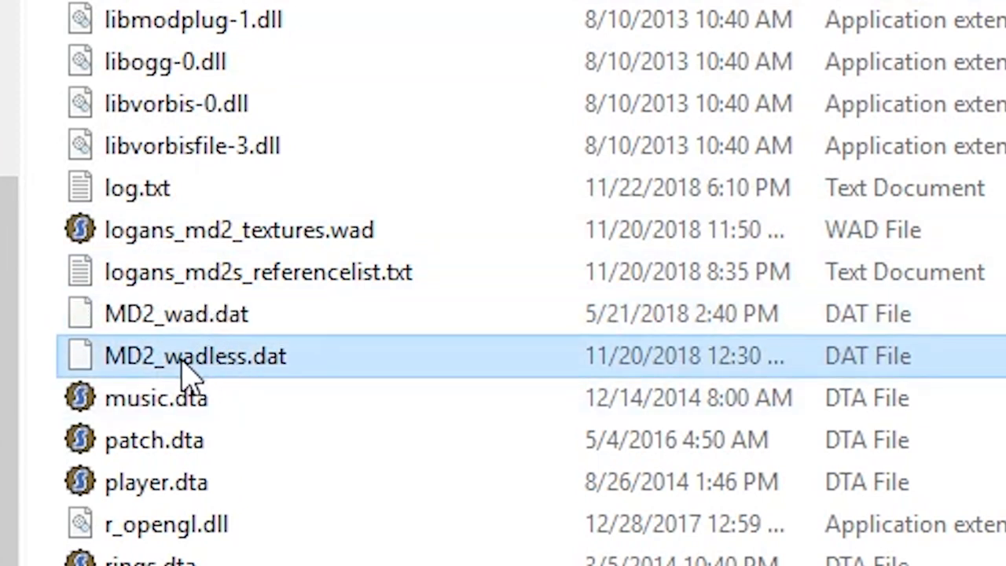
Rename MD2_wadless.dat to MD2.dat so the wadless model list is active
right_click(182, 363)
click(86, 267)
text(MD2)
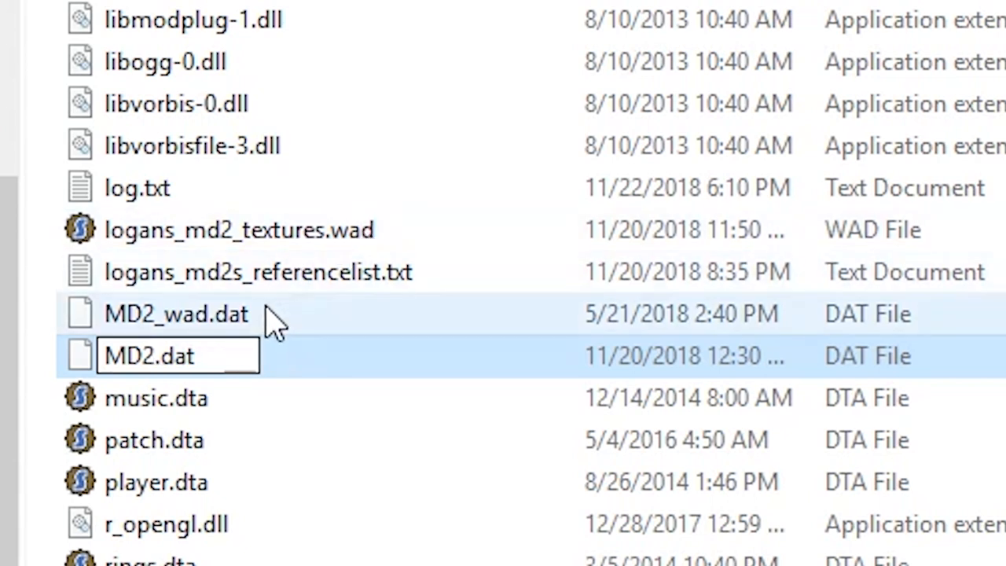
key(Return)
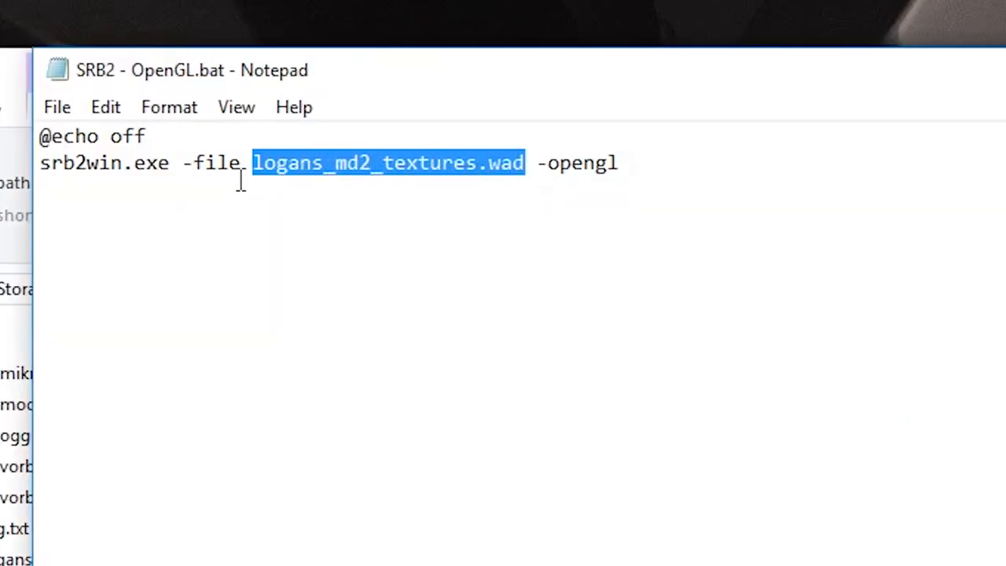